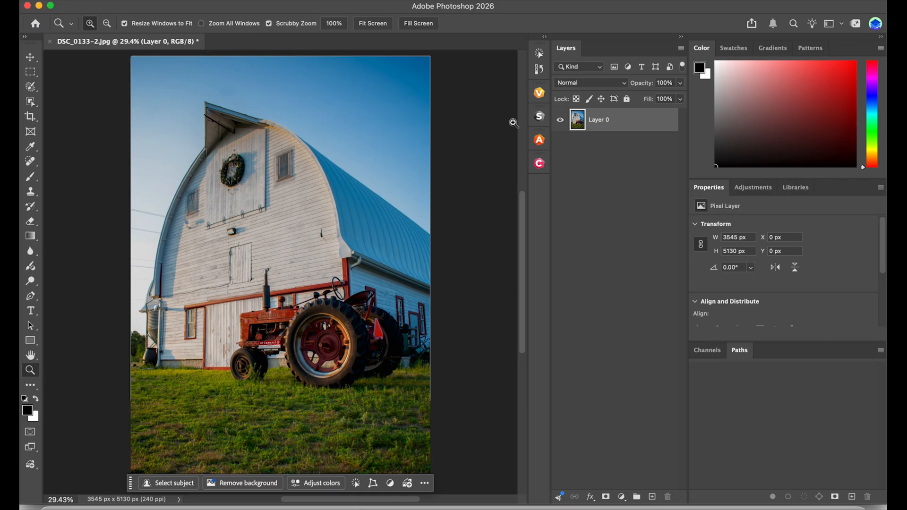
# Look over the Nik 9 Viveza, Silver Efex and Analog Efex plugin panels
pyautogui.click(540, 93)
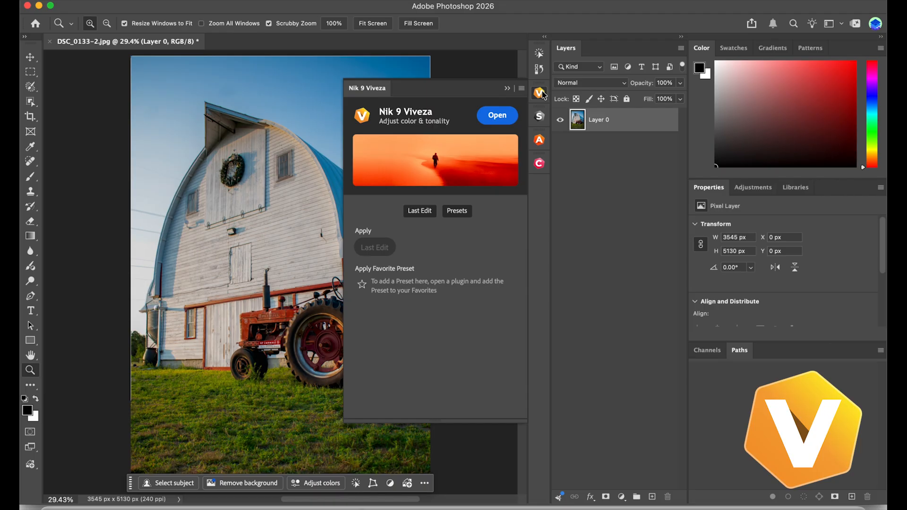
pyautogui.click(507, 88)
pyautogui.click(539, 117)
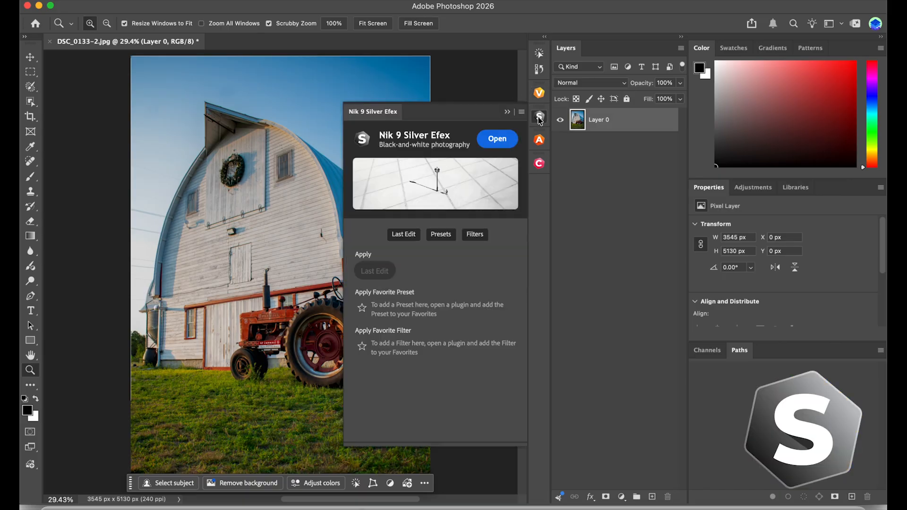
pyautogui.click(540, 118)
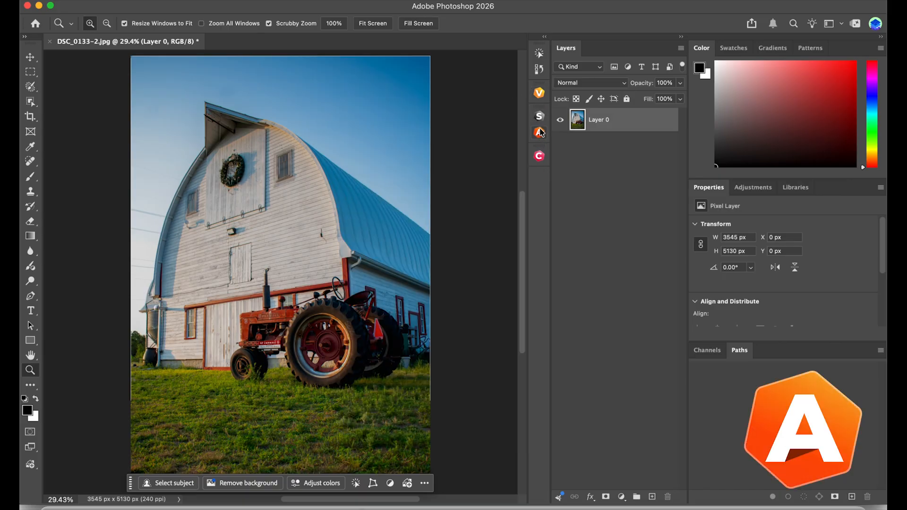
pyautogui.click(540, 133)
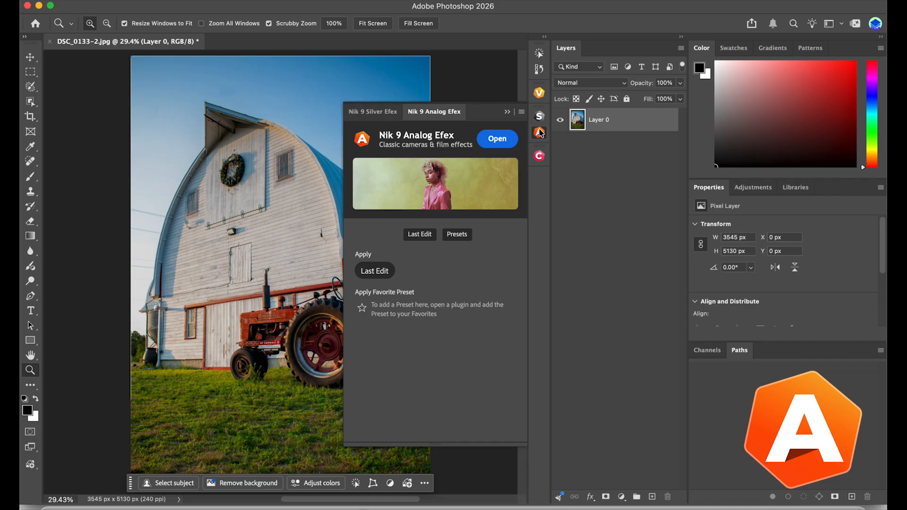
# Open the barn photo in Nik 9 Color Efex and add the Color Stylizer filter
pyautogui.click(539, 156)
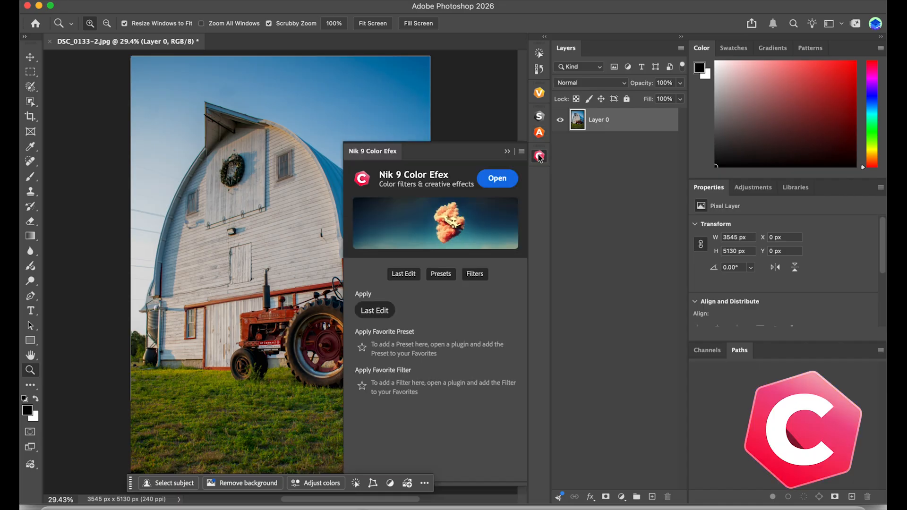
pyautogui.click(496, 186)
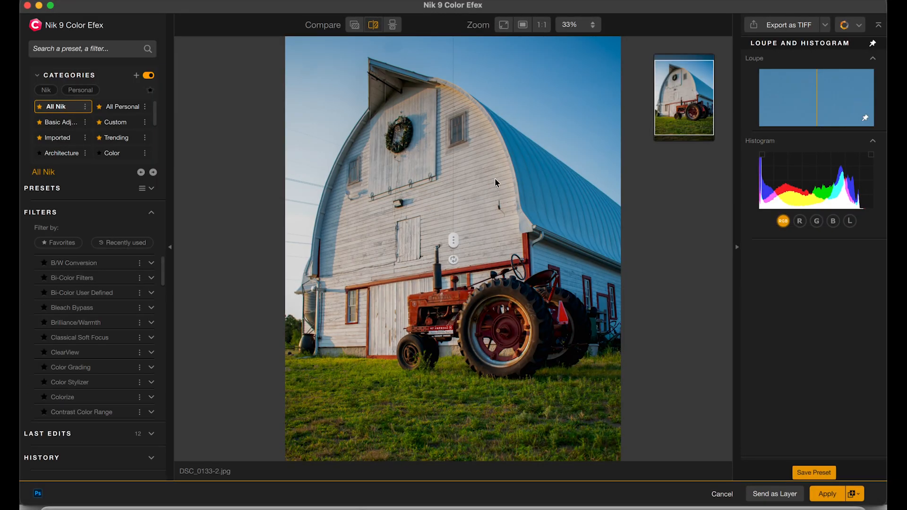
pyautogui.scroll(-1, 97, 354)
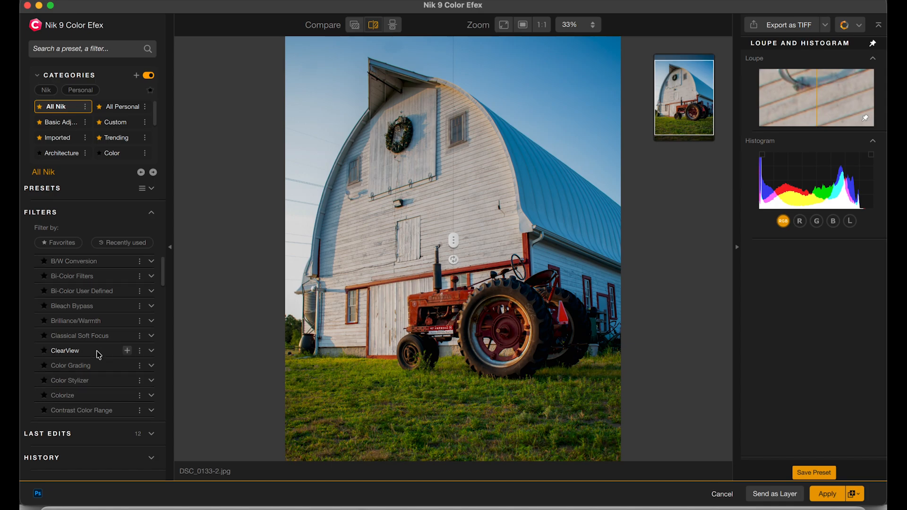
pyautogui.scroll(-1, 99, 354)
pyautogui.click(117, 366)
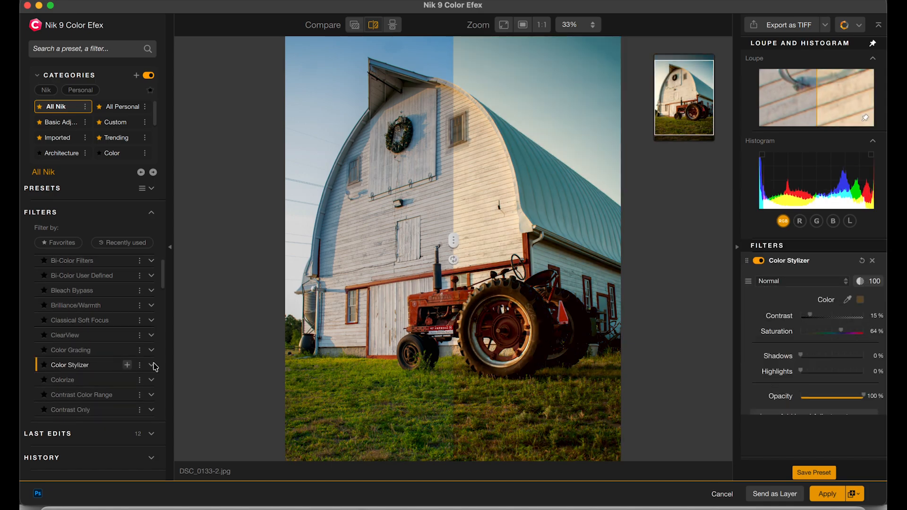
# Add a second Color Stylizer filter and apply its soft preset number 03 to it
pyautogui.click(151, 365)
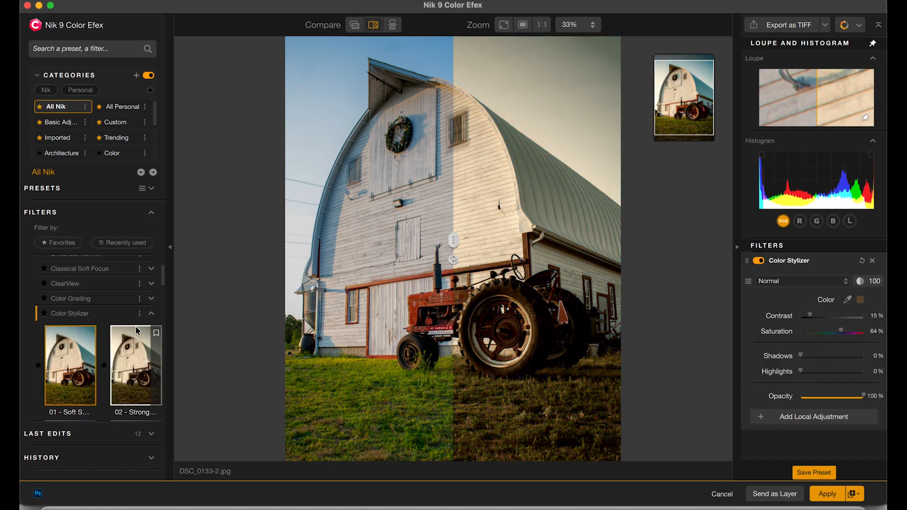
pyautogui.click(127, 313)
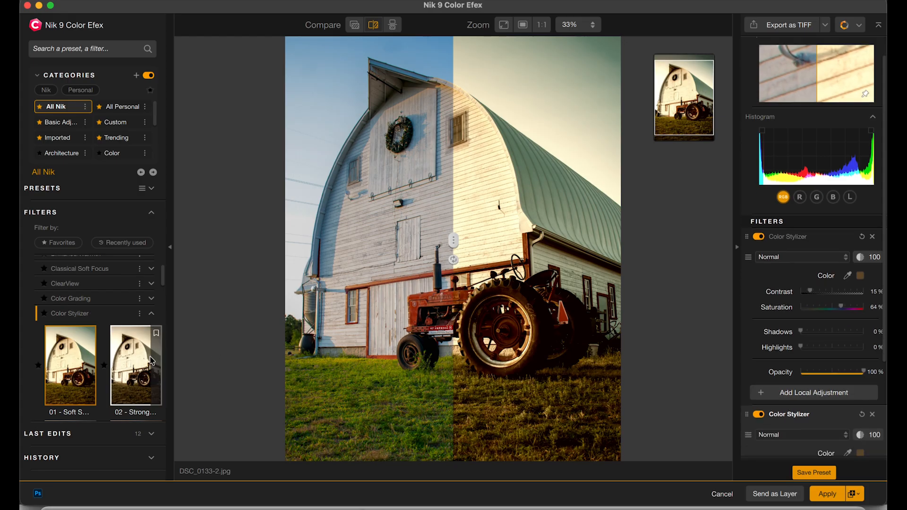
pyautogui.scroll(-2, 140, 364)
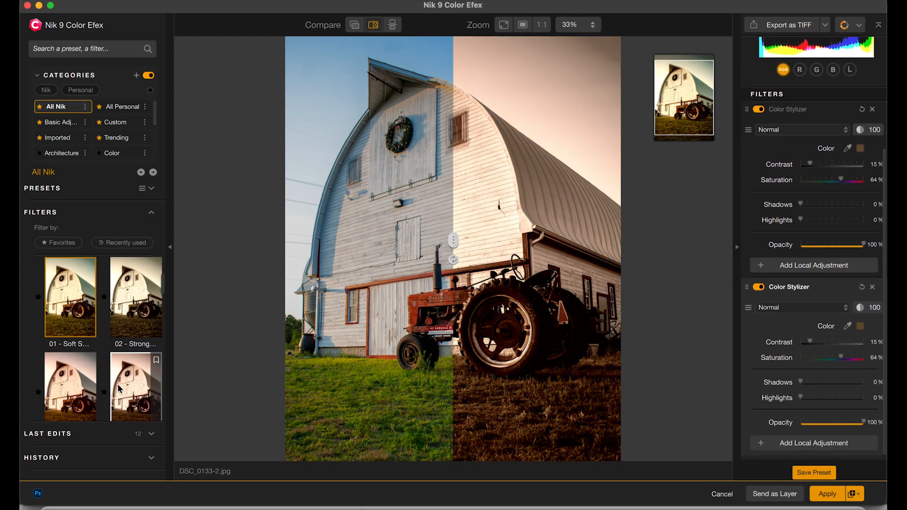
pyautogui.scroll(-2, 99, 364)
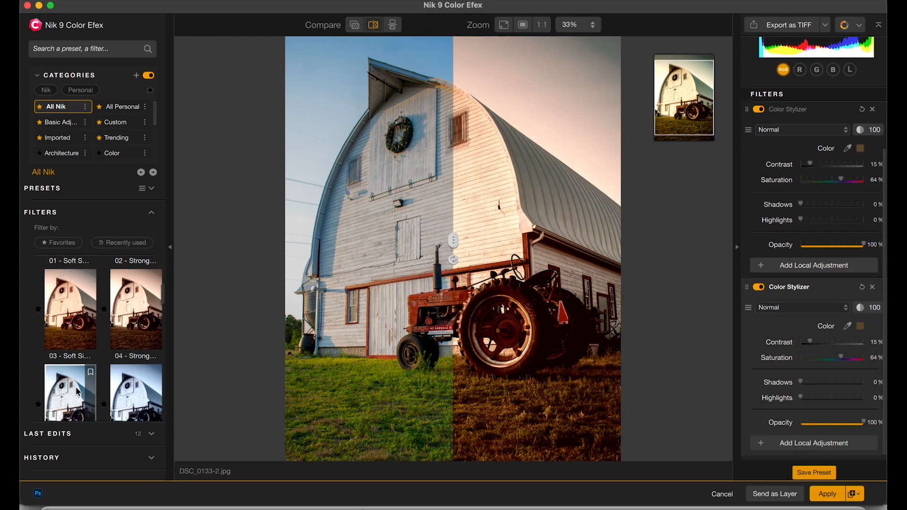
pyautogui.click(70, 329)
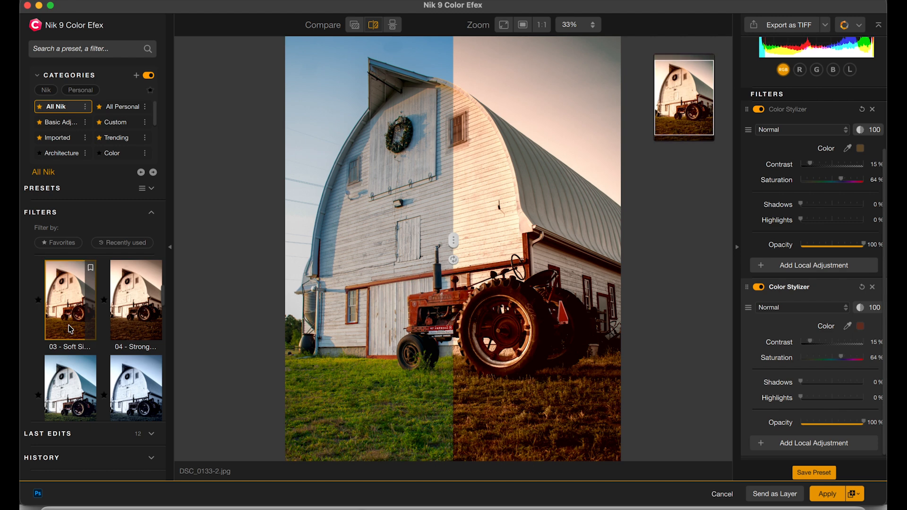
# Remove the first Color Stylizer filter from the applied filters
pyautogui.scroll(2, 65, 312)
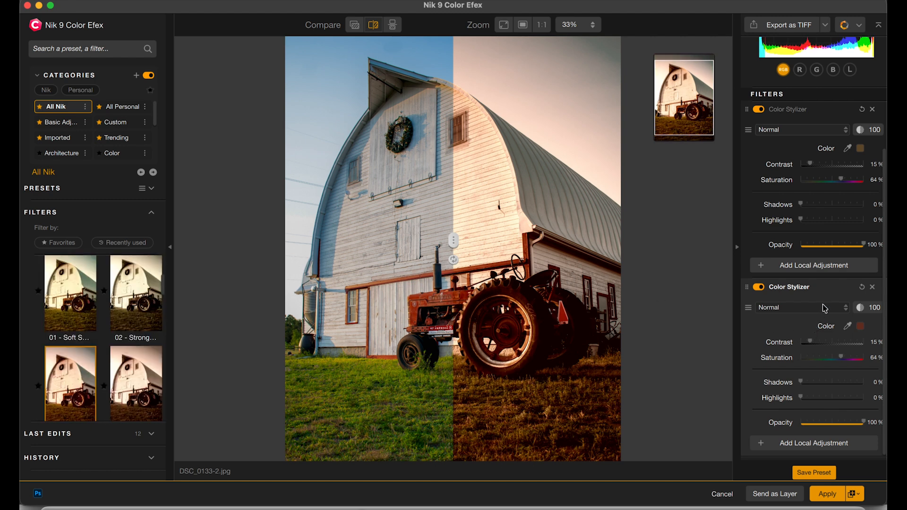
pyautogui.scroll(2, 824, 308)
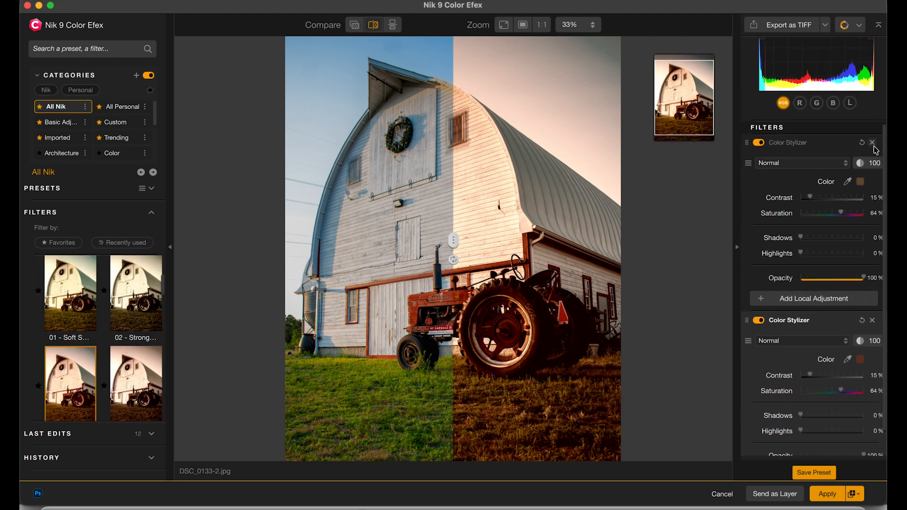
pyautogui.click(872, 143)
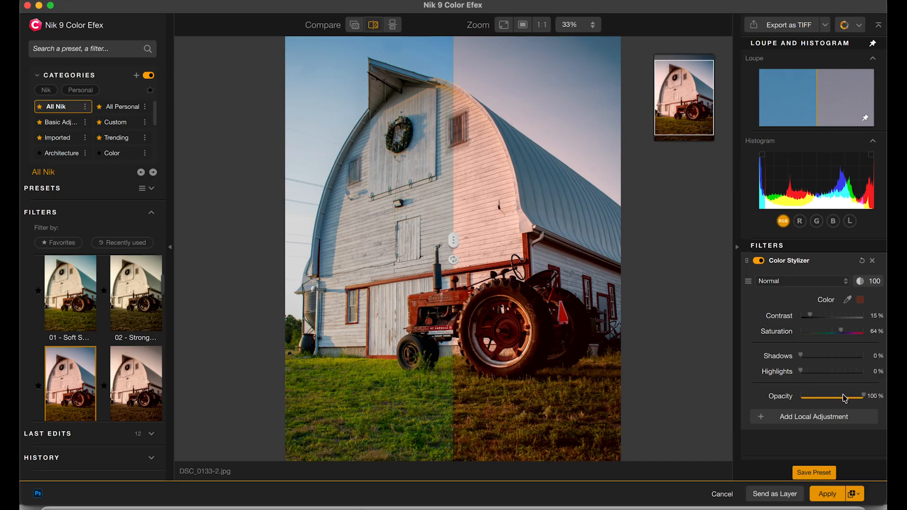
# Set the remaining Color Stylizer filter's opacity to 61% and collapse its presets
pyautogui.moveTo(845, 398)
pyautogui.mouseDown()
pyautogui.moveTo(829, 399)
pyautogui.moveTo(839, 403)
pyautogui.mouseUp()
pyautogui.scroll(3, 142, 321)
pyautogui.click(152, 304)
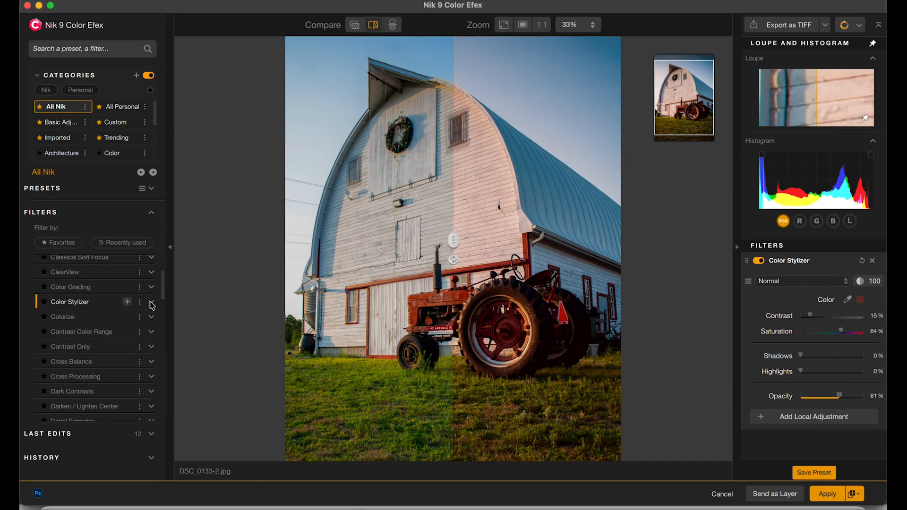
# Add the Film Efex: Vintage filter and apply its warm preset number 04
pyautogui.scroll(-6, 134, 309)
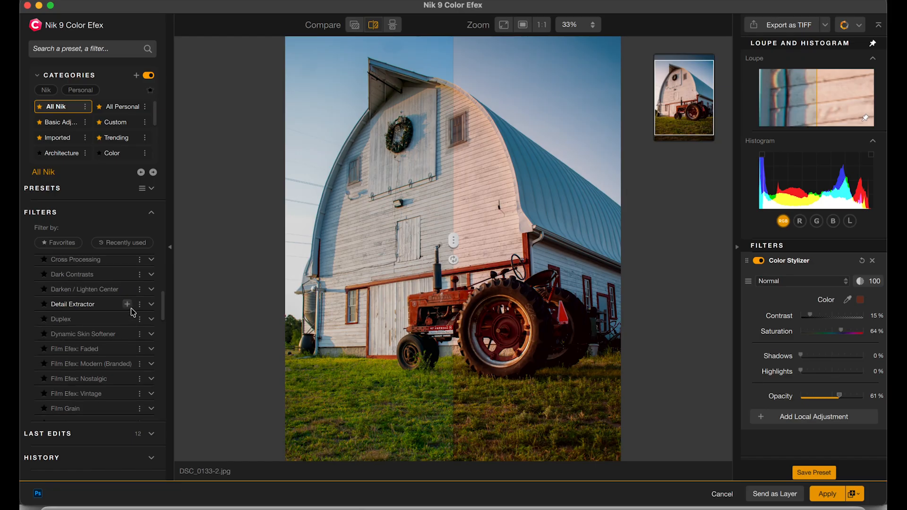
pyautogui.scroll(-2, 132, 311)
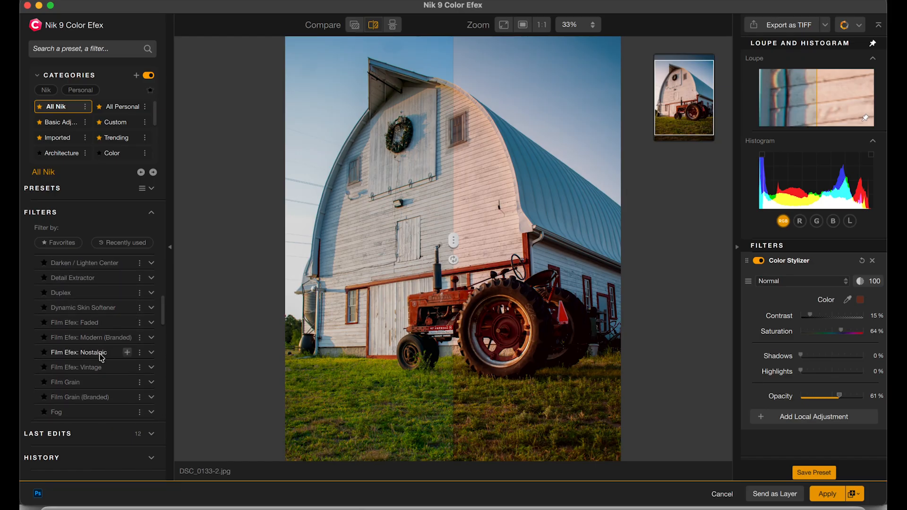
pyautogui.scroll(-2, 102, 355)
pyautogui.scroll(-1, 102, 357)
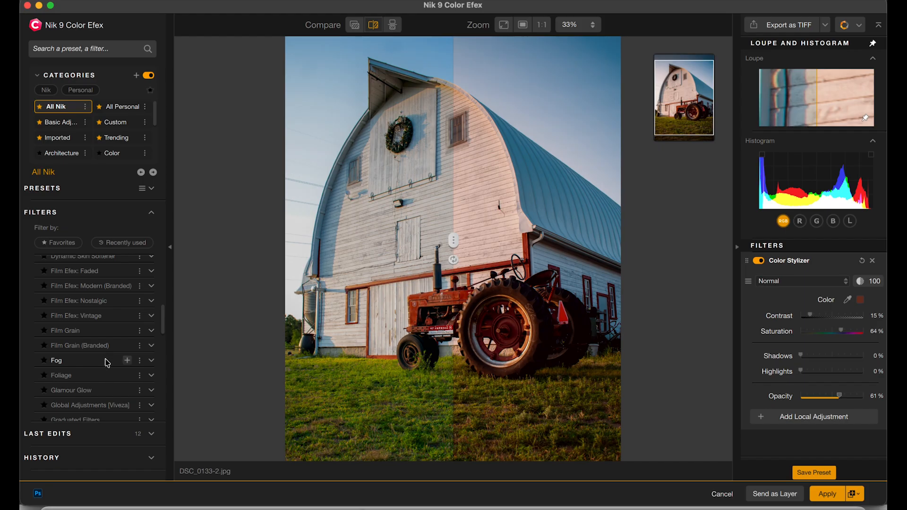
pyautogui.scroll(-4, 108, 362)
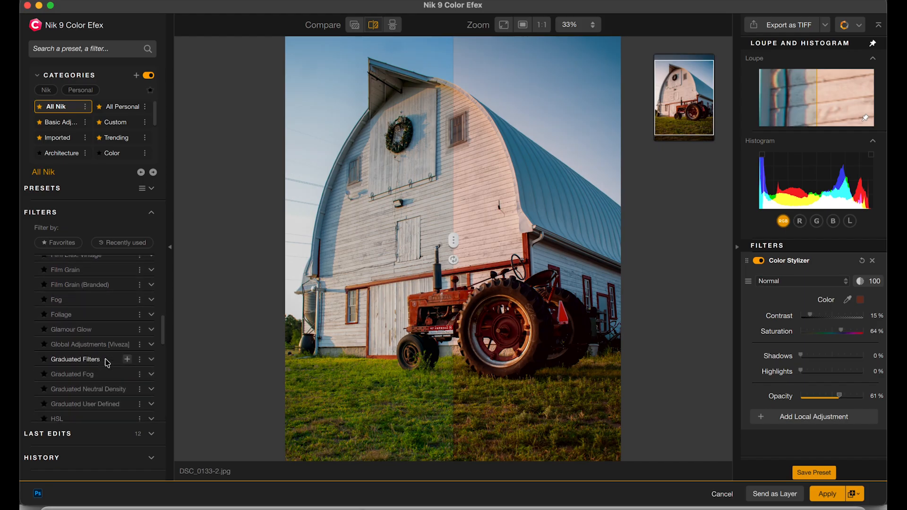
pyautogui.scroll(5, 108, 362)
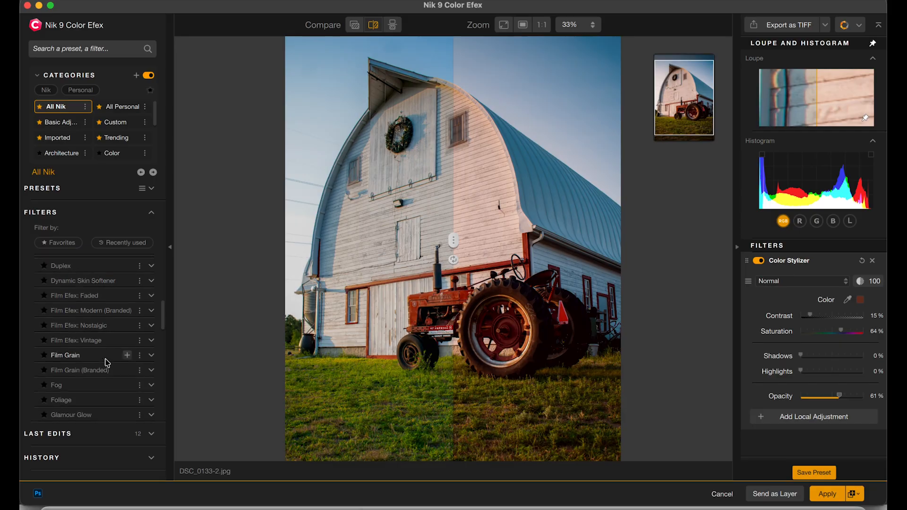
pyautogui.click(151, 340)
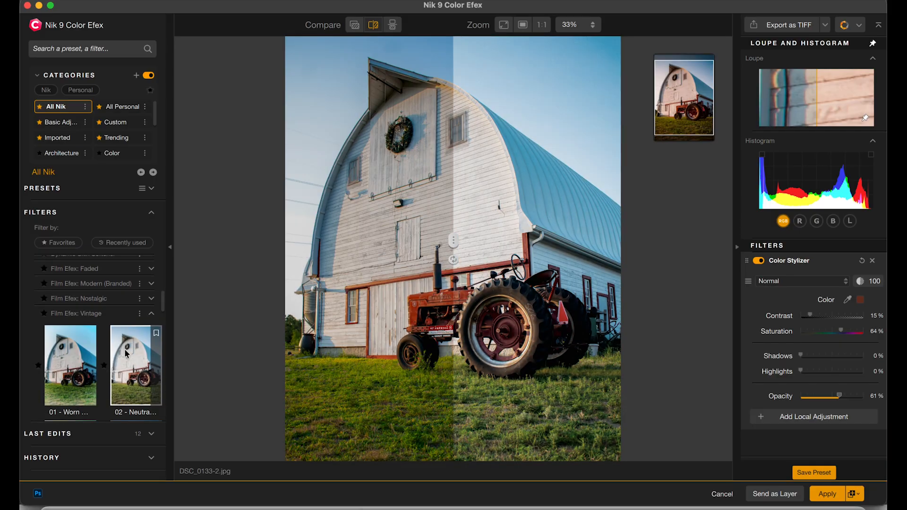
pyautogui.click(123, 349)
pyautogui.scroll(-2, 123, 349)
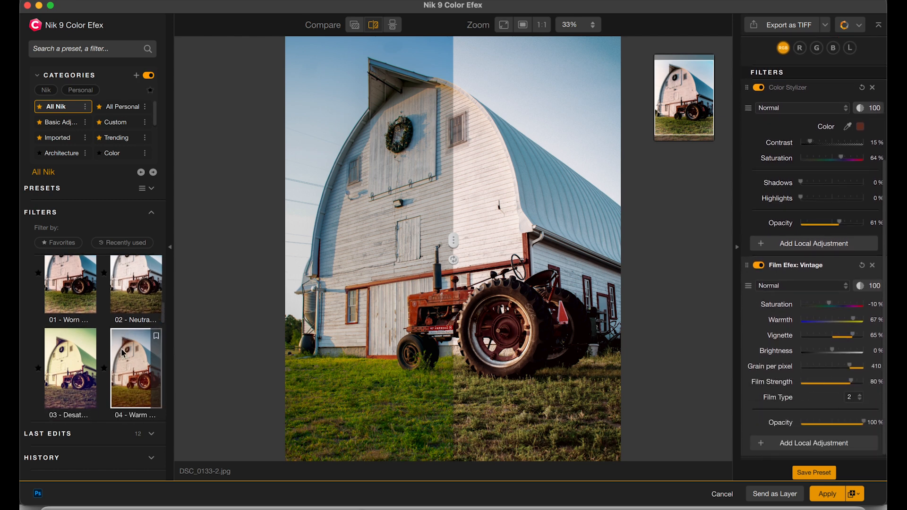
pyautogui.click(120, 376)
pyautogui.click(130, 376)
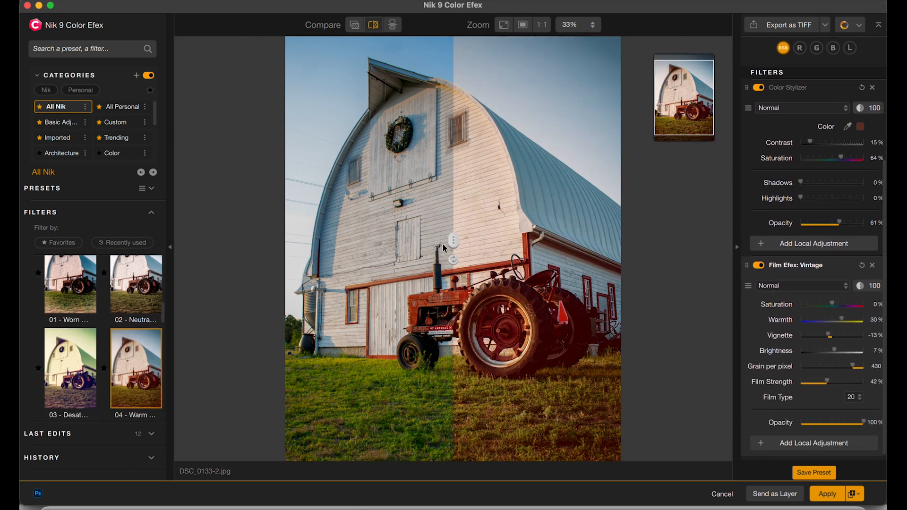
# Shift the before/after divider to reveal more of the filtered photo and set the Film Efex: Vintage opacity to 59%
pyautogui.moveTo(452, 244); pyautogui.dragTo(288, 250)
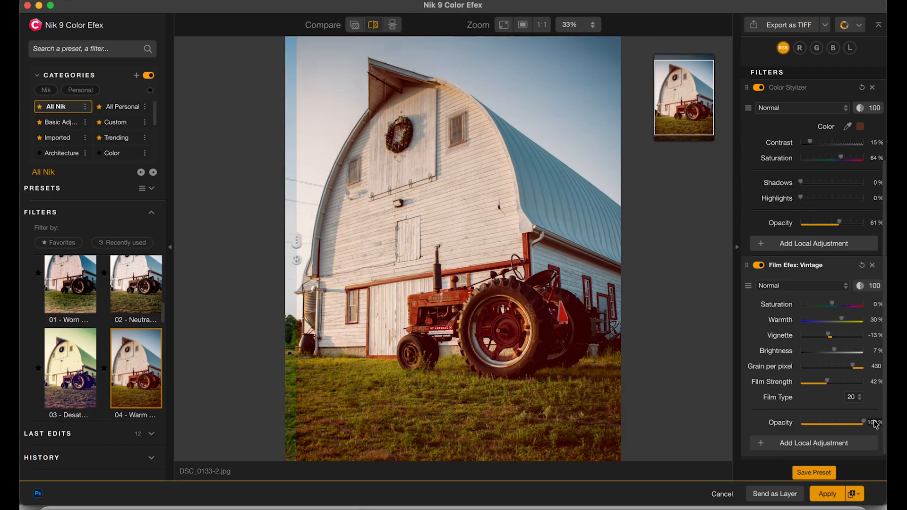
pyautogui.moveTo(862, 421); pyautogui.dragTo(834, 422)
pyautogui.scroll(3, 147, 278)
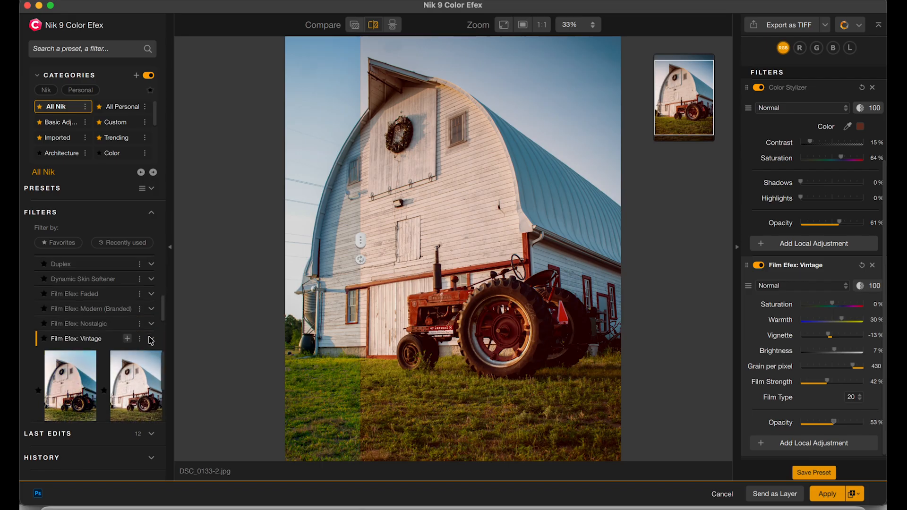
pyautogui.click(150, 340)
pyautogui.click(95, 384)
pyautogui.click(95, 342)
pyautogui.click(126, 339)
pyautogui.click(873, 114)
pyautogui.click(146, 392)
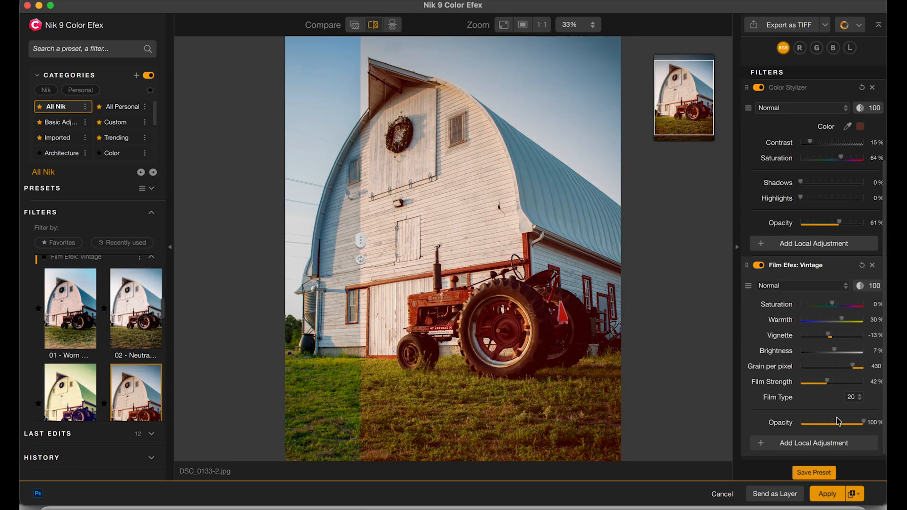
pyautogui.click(838, 421)
# Try a second Film Efex: Vintage filter on the photo and remove it
pyautogui.scroll(2, 146, 306)
pyautogui.click(150, 314)
pyautogui.click(126, 314)
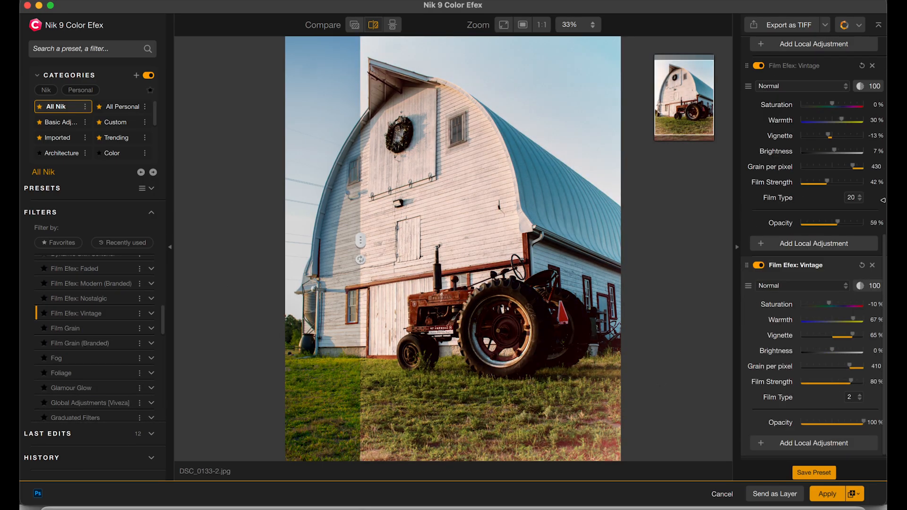
pyautogui.click(874, 270)
# Replace the Film Efex: Vintage filter with the Fog filter and set the Fog opacity to 13%
pyautogui.click(103, 364)
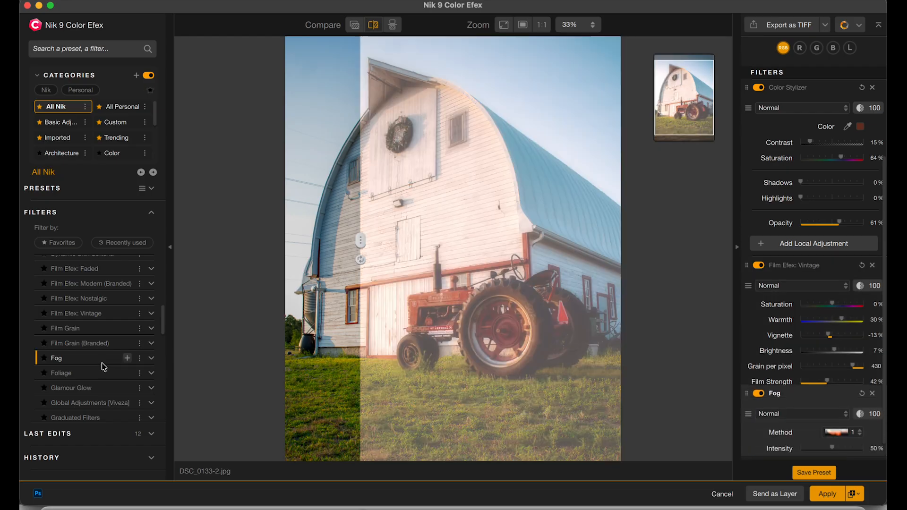
pyautogui.click(127, 358)
pyautogui.moveTo(820, 422); pyautogui.dragTo(807, 429)
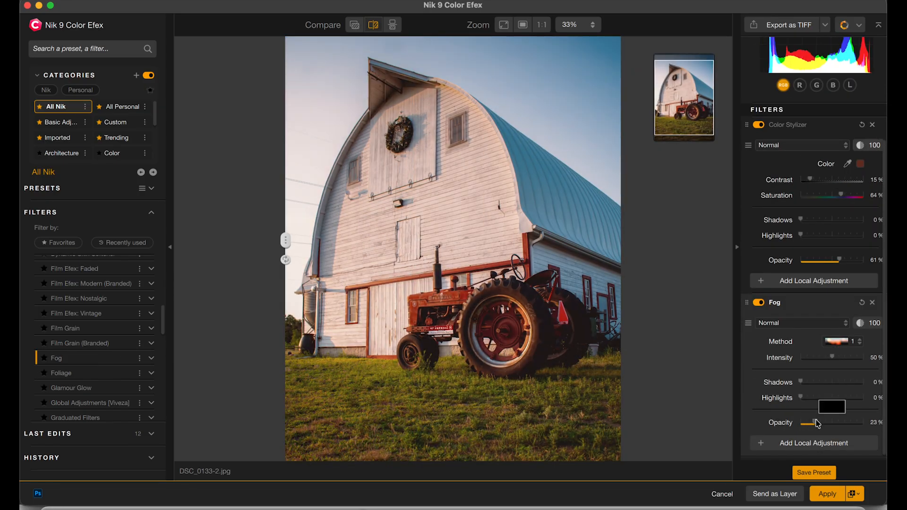
pyautogui.moveTo(817, 423); pyautogui.dragTo(808, 423)
# Replace the Fog filter with the Old Photo filter, using its color preset 04
pyautogui.scroll(-10, 118, 378)
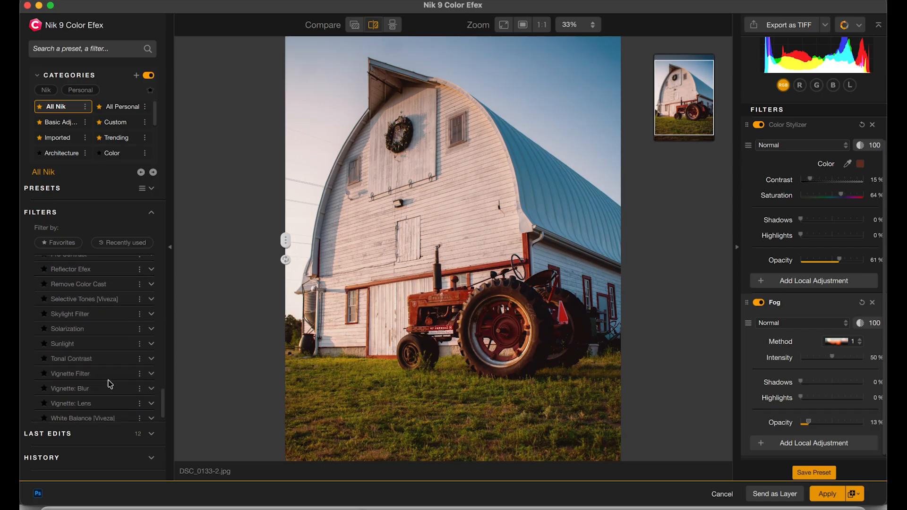
pyautogui.scroll(-1, 110, 383)
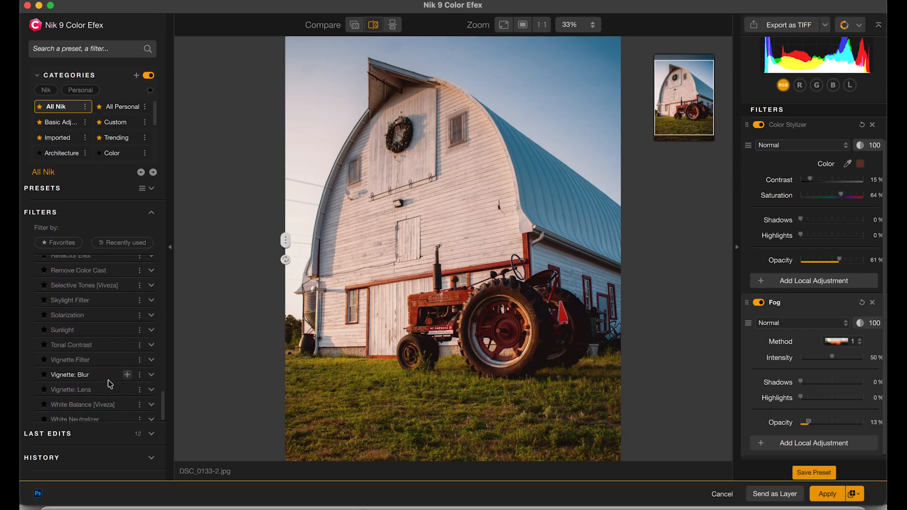
pyautogui.scroll(7, 110, 383)
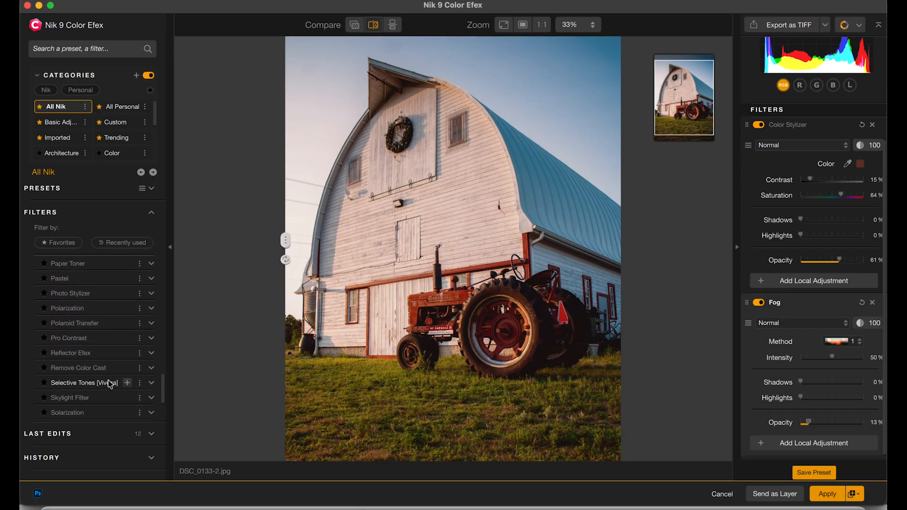
pyautogui.scroll(3, 110, 383)
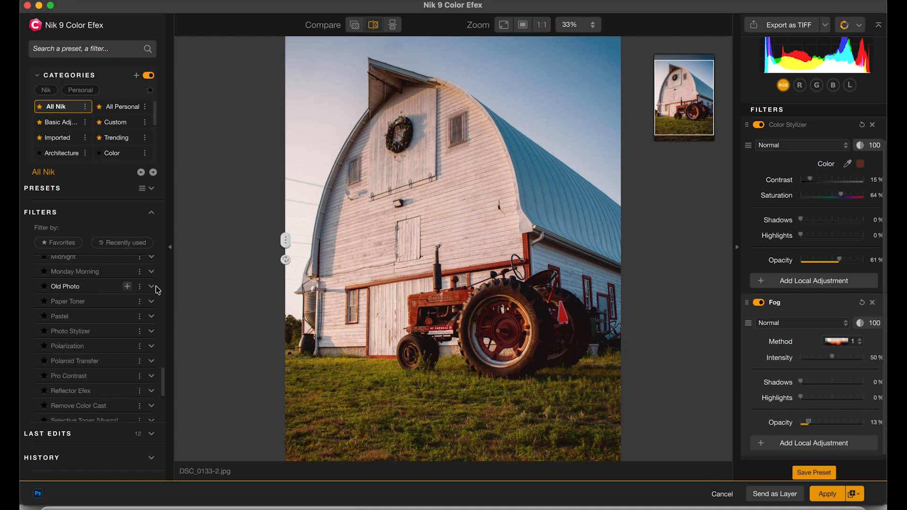
pyautogui.click(152, 286)
pyautogui.click(131, 378)
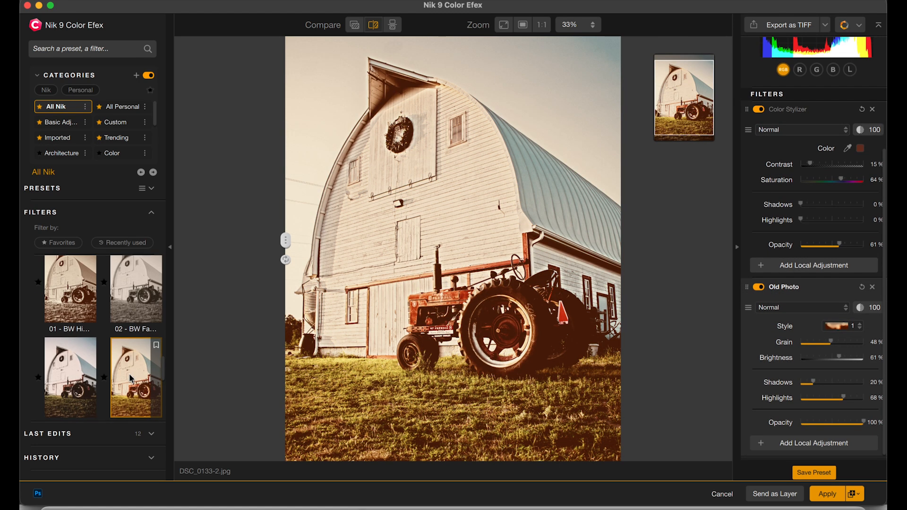
# Set the Old Photo opacity to 33% and apply the Color Efex filters to the photo in Photoshop
pyautogui.scroll(-4, 131, 378)
pyautogui.scroll(3, 131, 378)
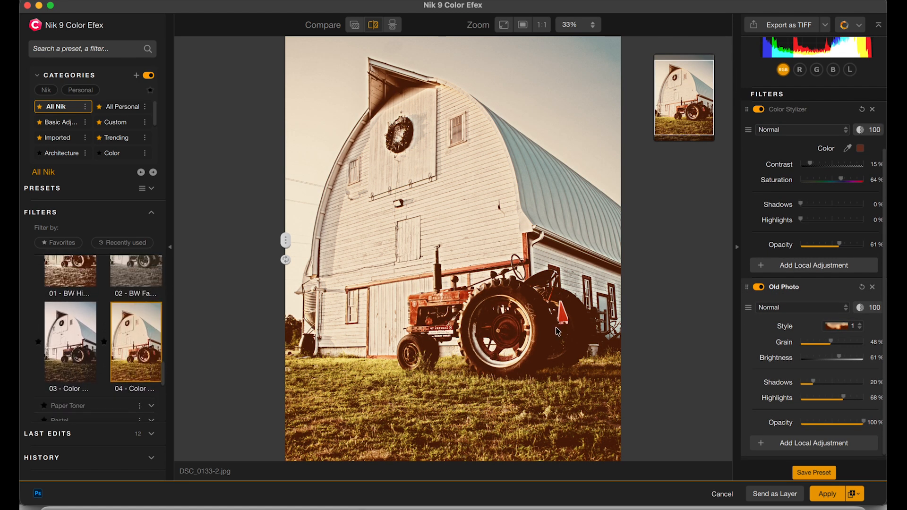
pyautogui.moveTo(864, 426); pyautogui.dragTo(821, 423)
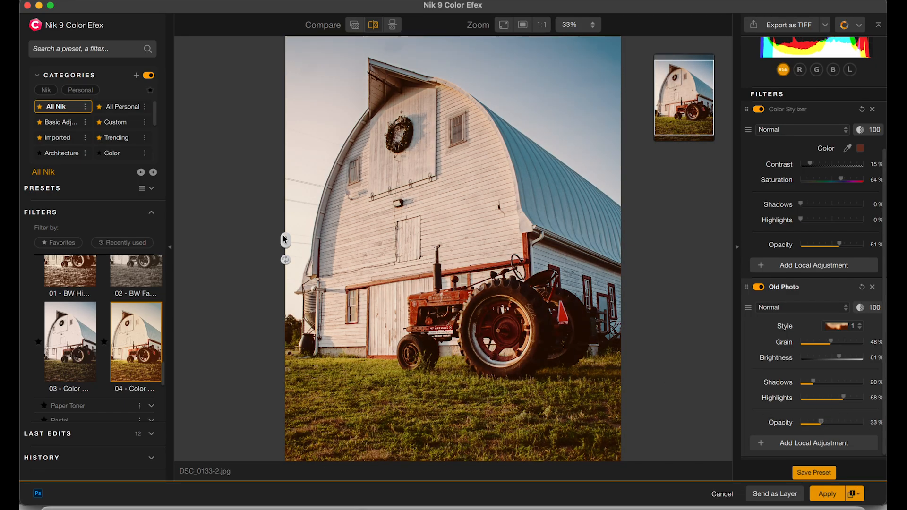
pyautogui.moveTo(286, 240); pyautogui.dragTo(290, 265)
pyautogui.click(827, 497)
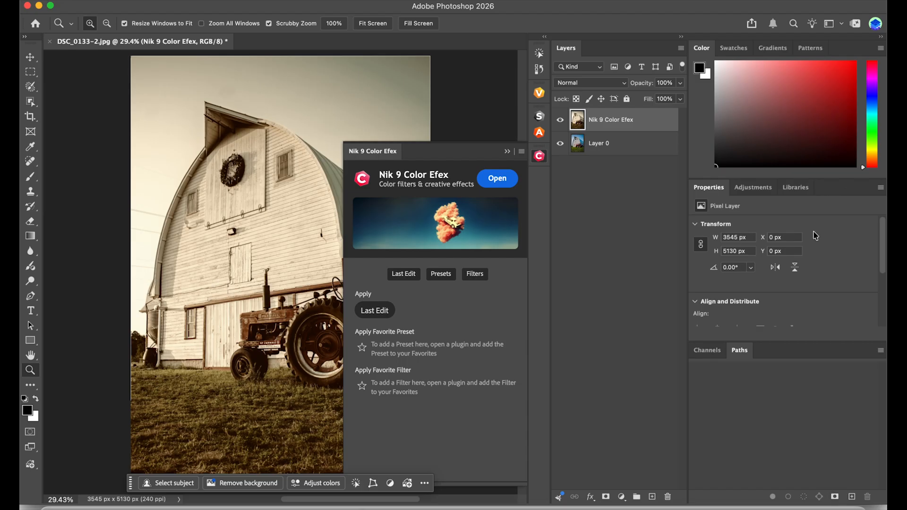
# Collapse the Nik 9 Color Efex plugin panel and compare the photo with the filtered layer hidden and shown
pyautogui.click(507, 151)
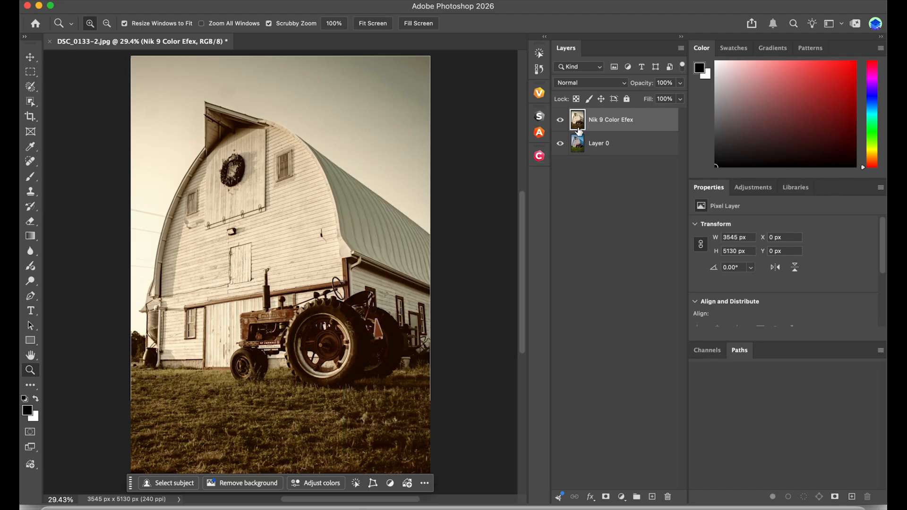
pyautogui.click(560, 120)
pyautogui.click(562, 121)
# Open the filtered photo in Nik 9 Analog Efex and add the Light Leaks filter
pyautogui.click(543, 137)
pyautogui.click(496, 138)
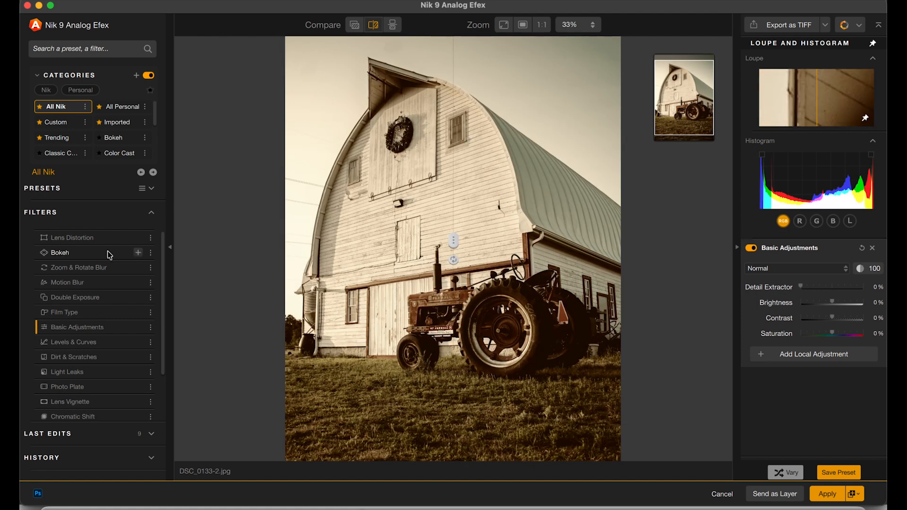
pyautogui.scroll(-4, 109, 255)
pyautogui.scroll(4, 110, 255)
pyautogui.scroll(-1, 78, 325)
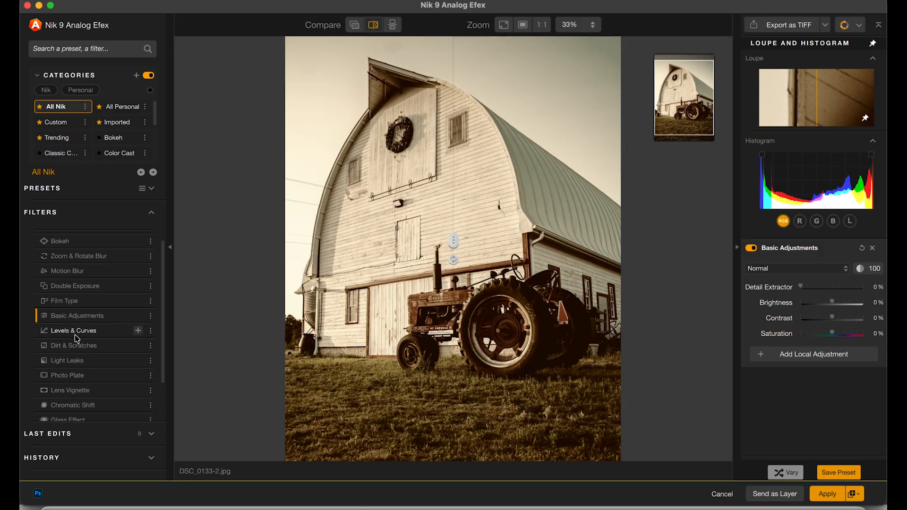
pyautogui.scroll(-4, 76, 325)
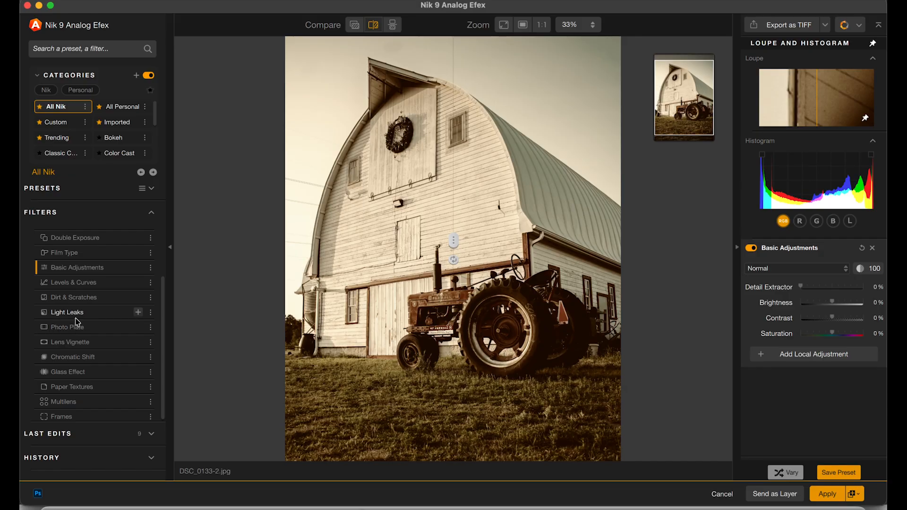
pyautogui.click(137, 312)
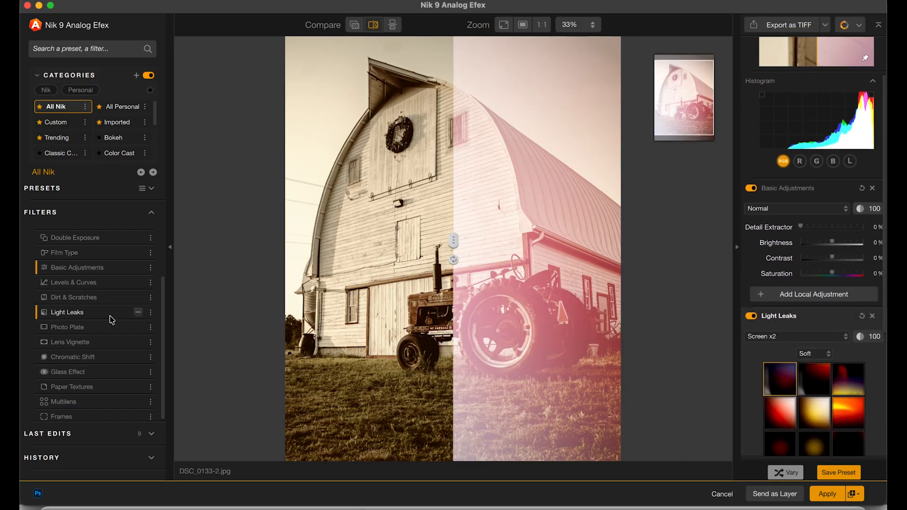
# Choose the red-and-white Soft light leak, reveal the full filtered photo, and set the Light Leaks opacity to about 26%
pyautogui.scroll(-10, 755, 293)
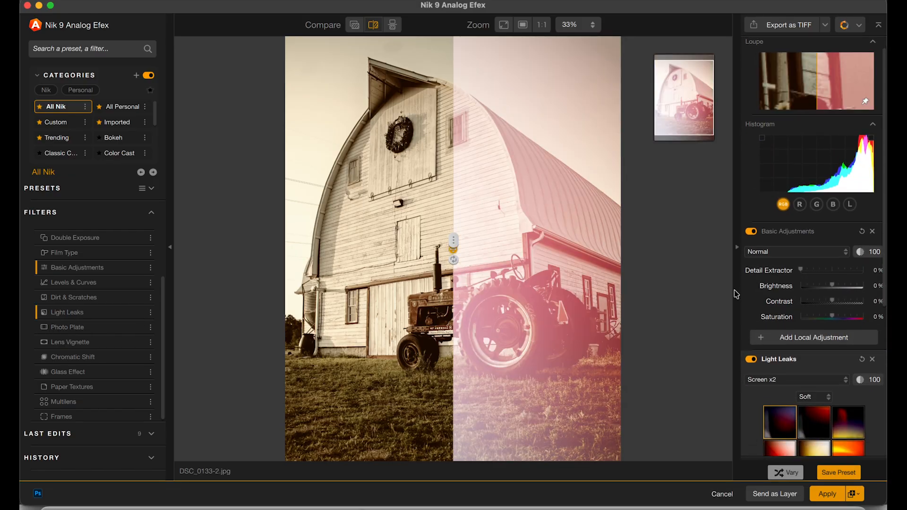
pyautogui.moveTo(452, 242); pyautogui.dragTo(290, 243)
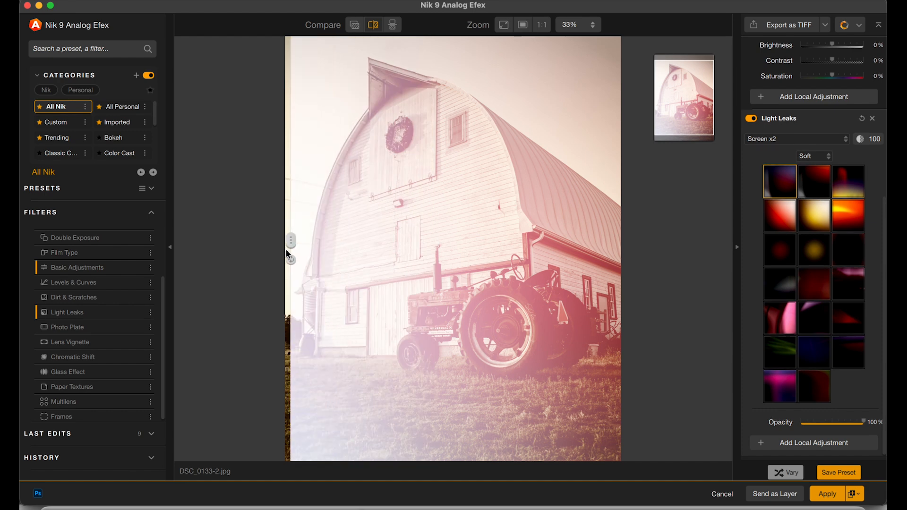
pyautogui.click(794, 220)
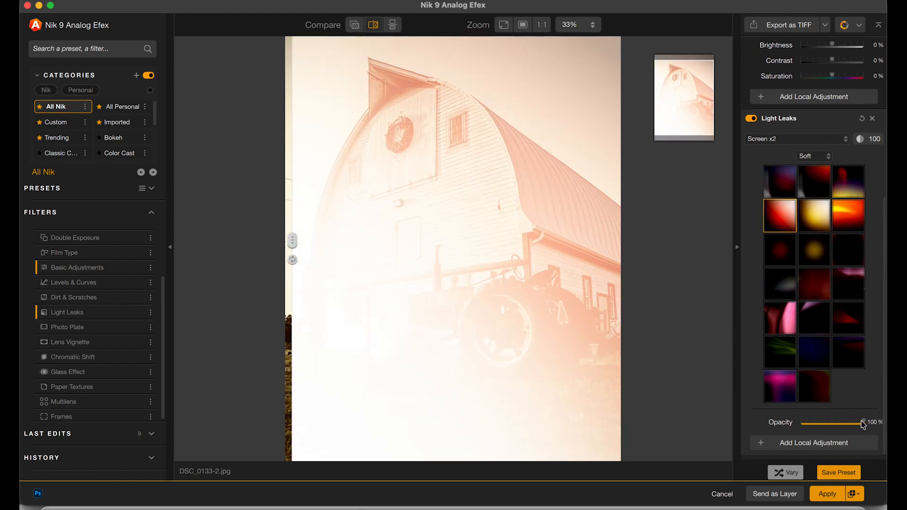
pyautogui.moveTo(862, 424); pyautogui.dragTo(819, 425)
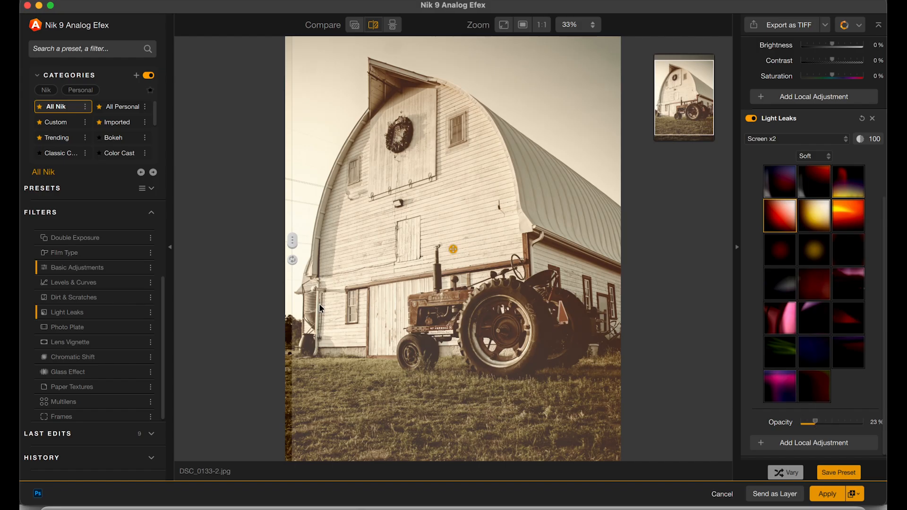
pyautogui.moveTo(293, 244); pyautogui.dragTo(281, 293)
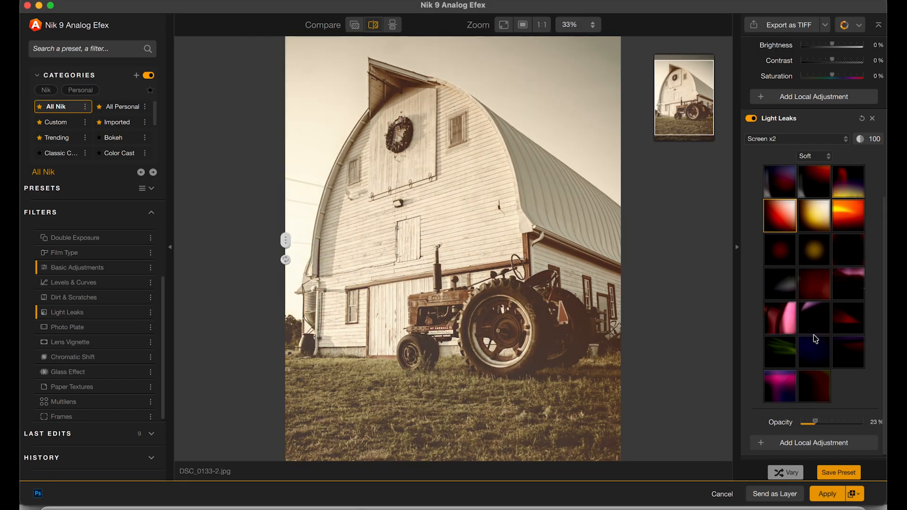
pyautogui.moveTo(815, 422)
pyautogui.mouseDown()
pyautogui.moveTo(832, 424)
pyautogui.moveTo(821, 426)
pyautogui.mouseUp()
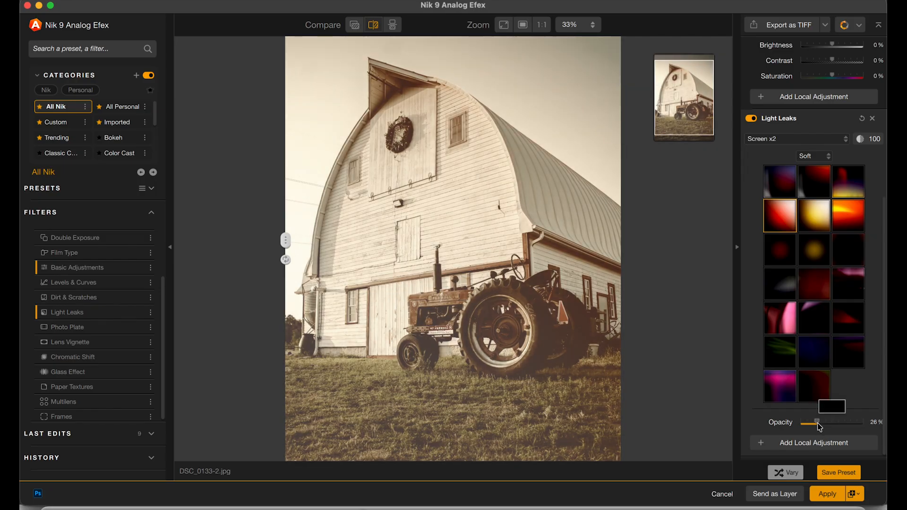
# Add the Dirt & Scratches filter with the heavily scratched last texture of the Scratches set at 58% opacity
pyautogui.click(79, 302)
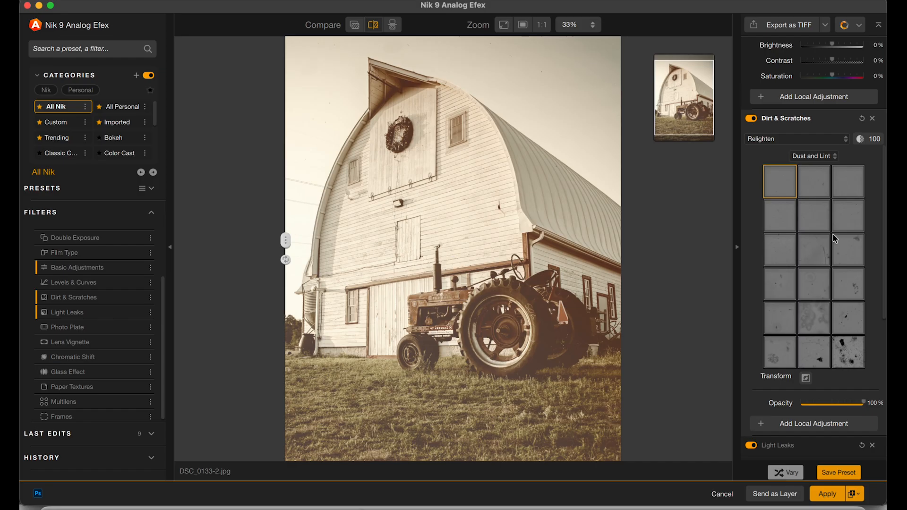
pyautogui.click(834, 158)
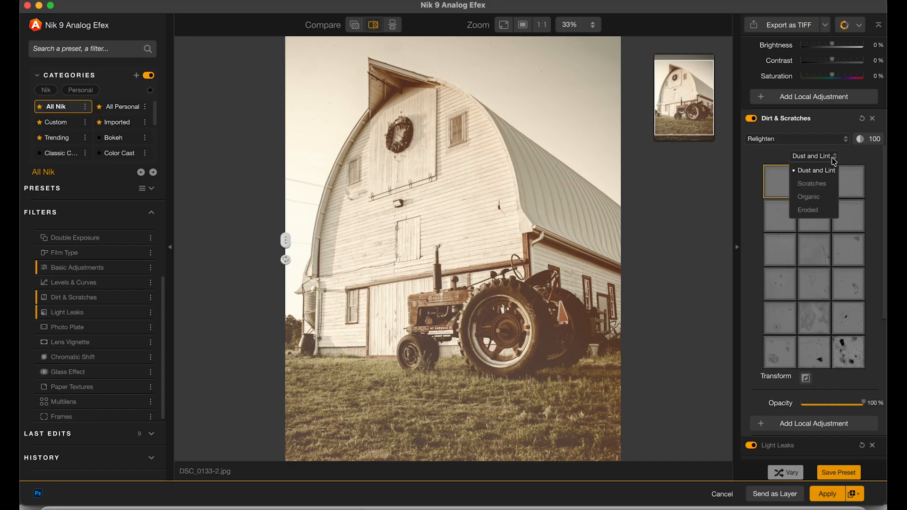
pyautogui.click(811, 183)
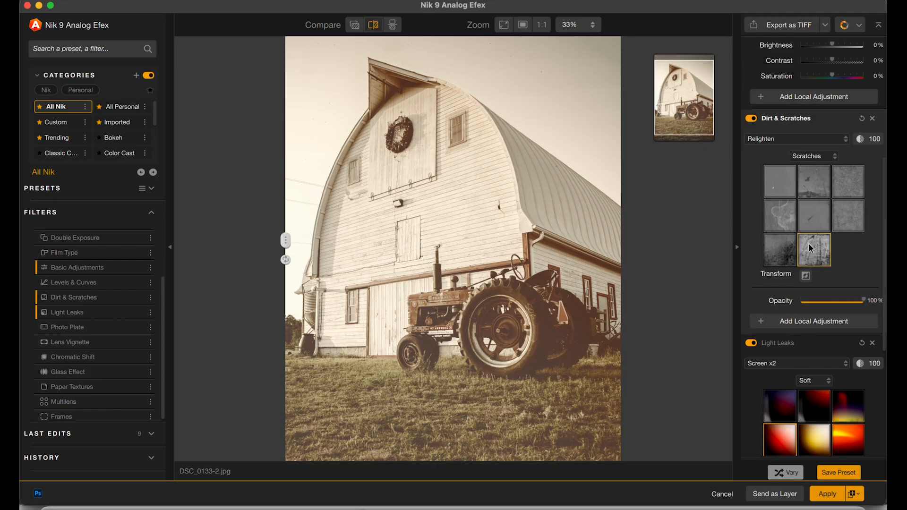
pyautogui.click(811, 248)
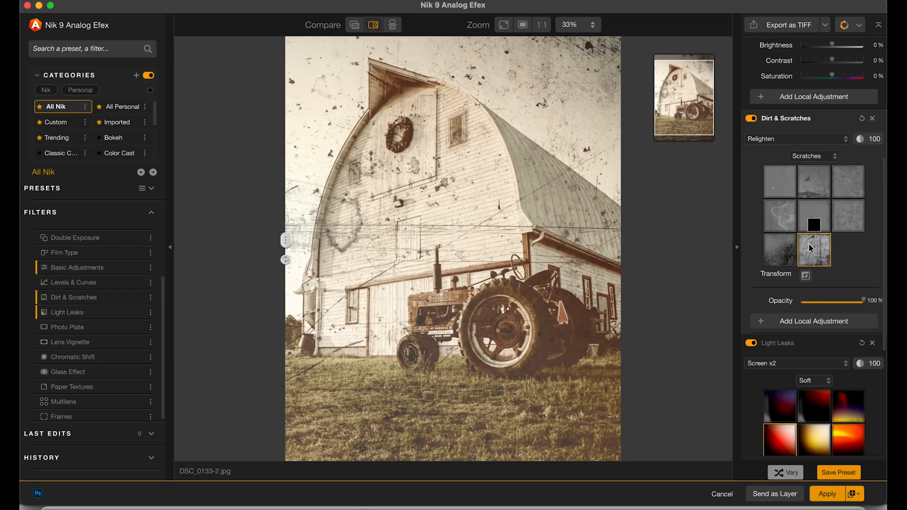
pyautogui.click(836, 301)
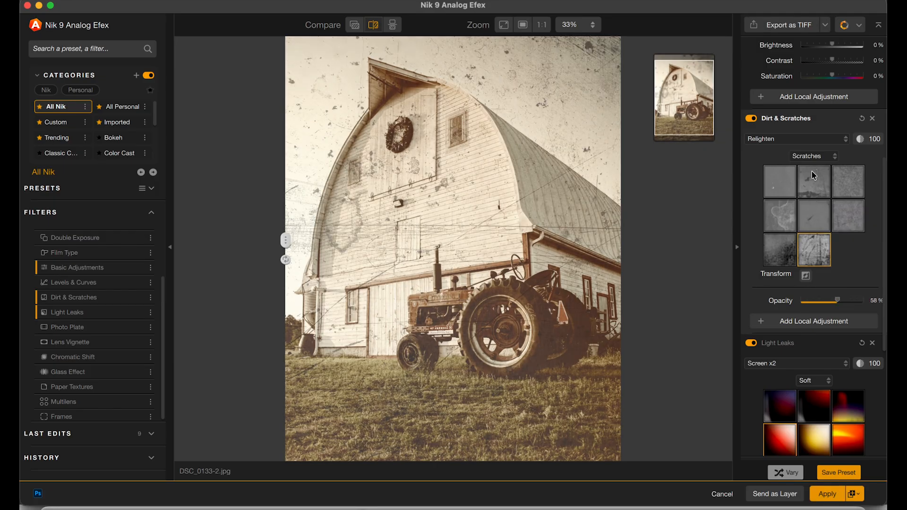
# Try two textures from the Organic set for the Dirt & Scratches filter
pyautogui.click(816, 158)
pyautogui.click(817, 199)
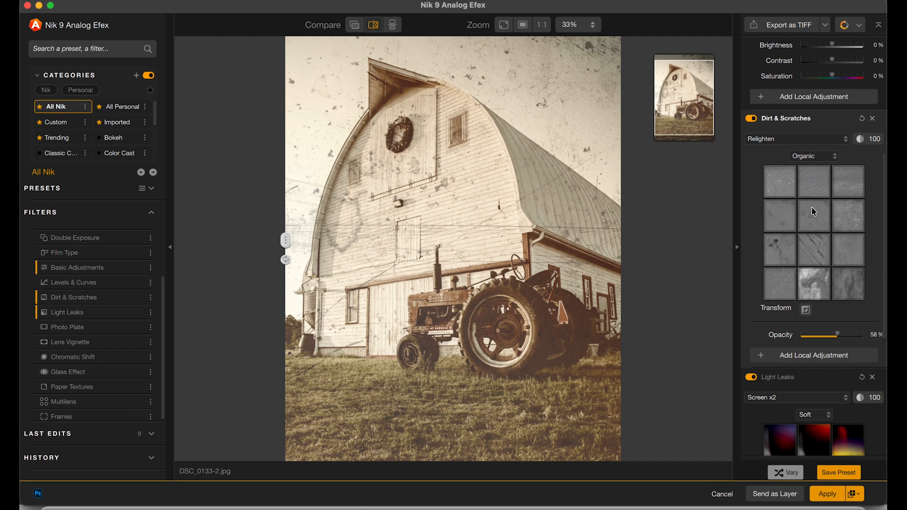
pyautogui.click(812, 247)
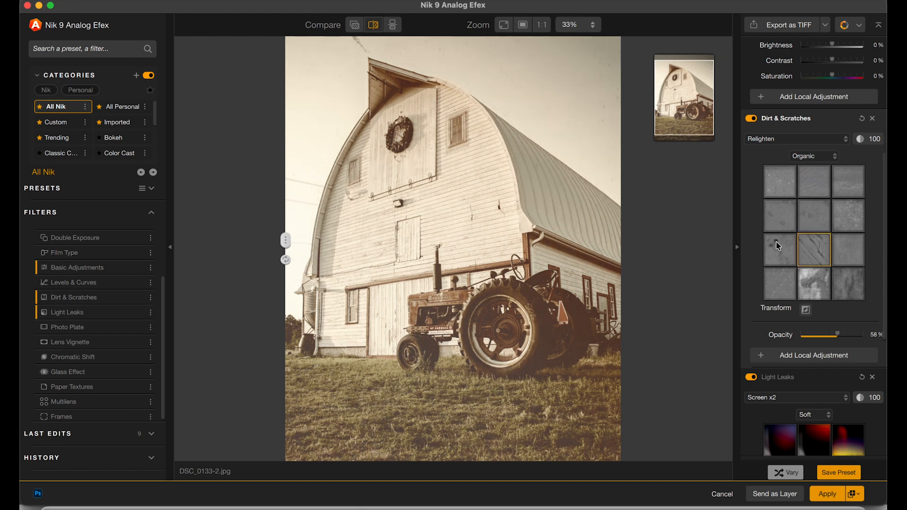
pyautogui.click(829, 295)
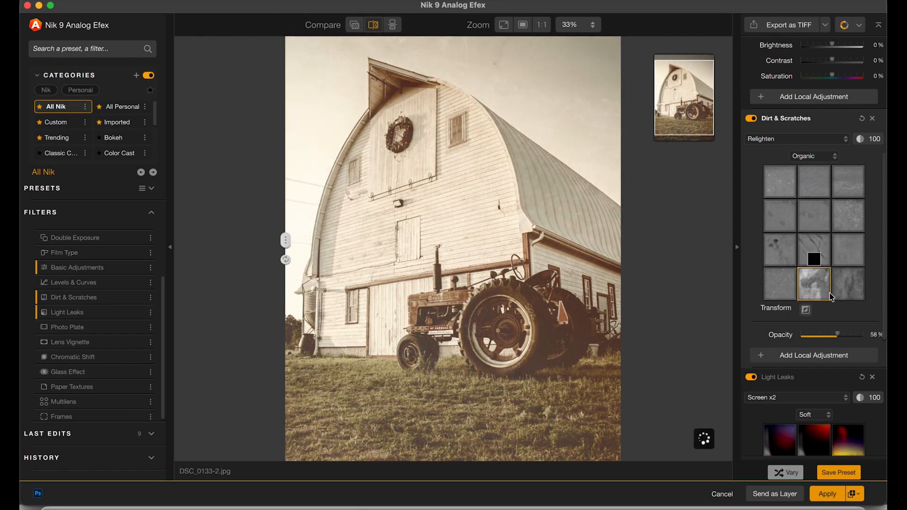
# Switch Dirt & Scratches back to the last texture of the Scratches set and reduce its opacity to 41%
pyautogui.click(820, 161)
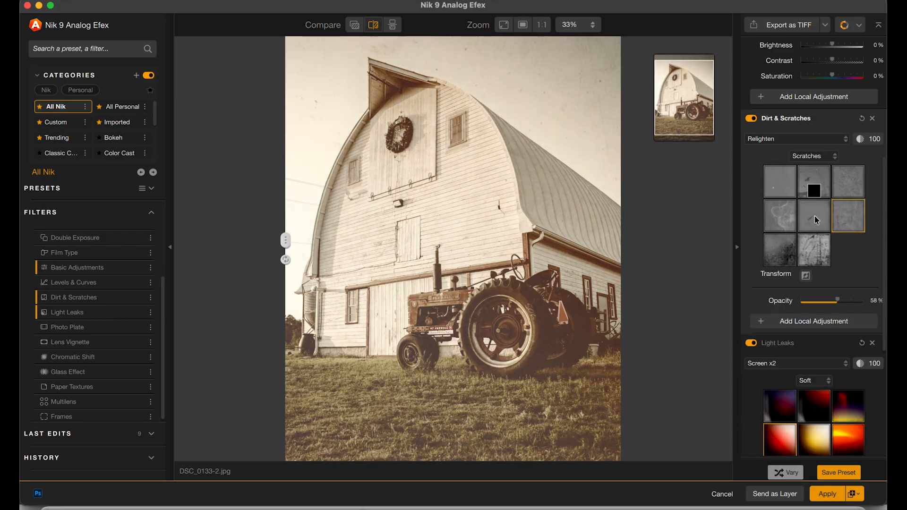
pyautogui.click(816, 255)
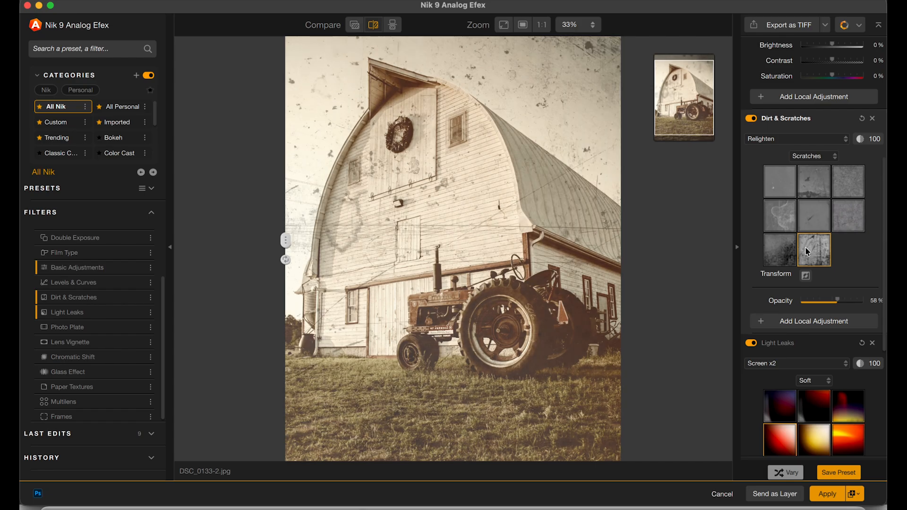
pyautogui.click(838, 302)
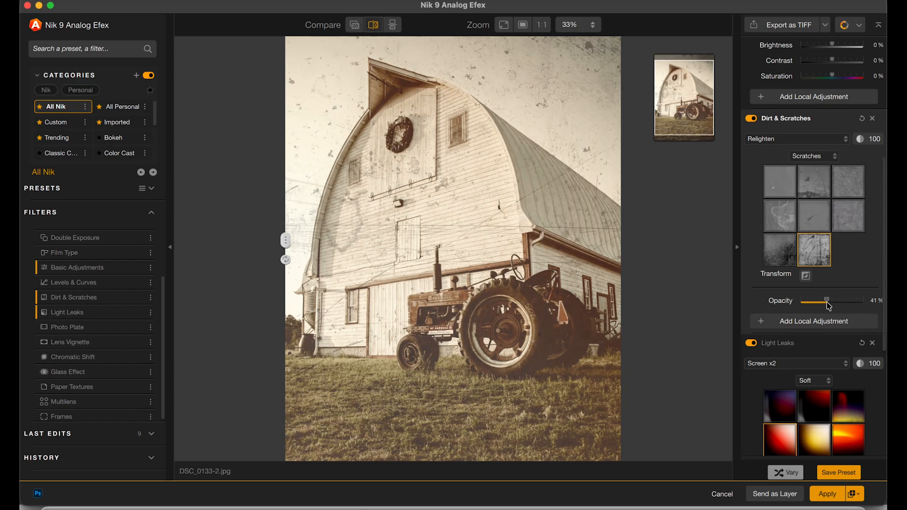
# Look through the Analog Efex filter list for another effect to add
pyautogui.scroll(-1, 82, 336)
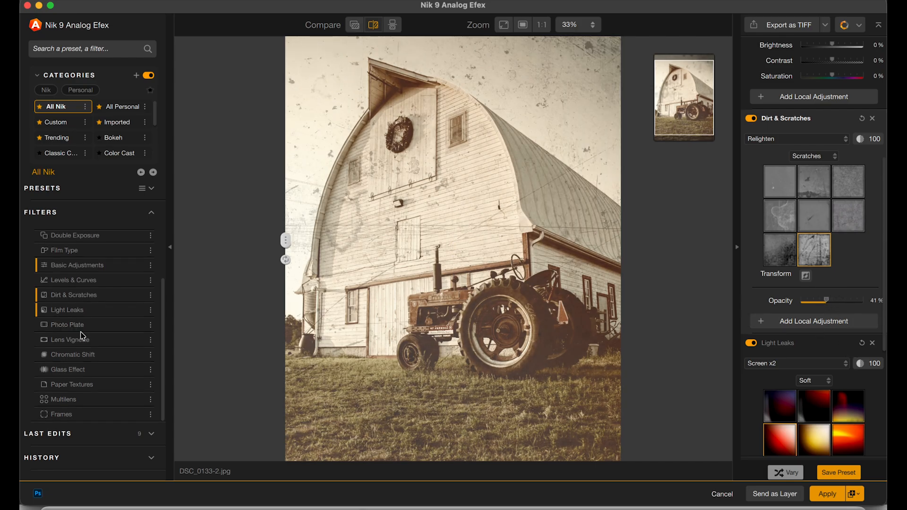
pyautogui.scroll(5, 83, 336)
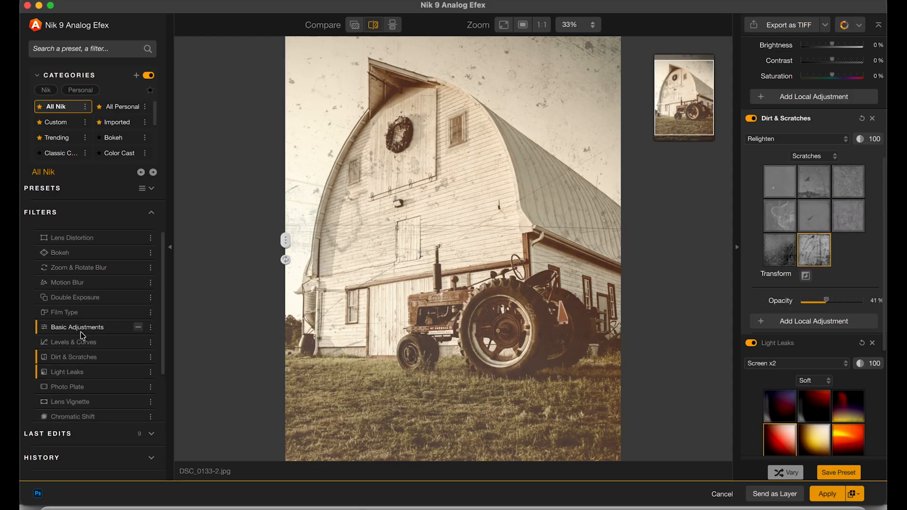